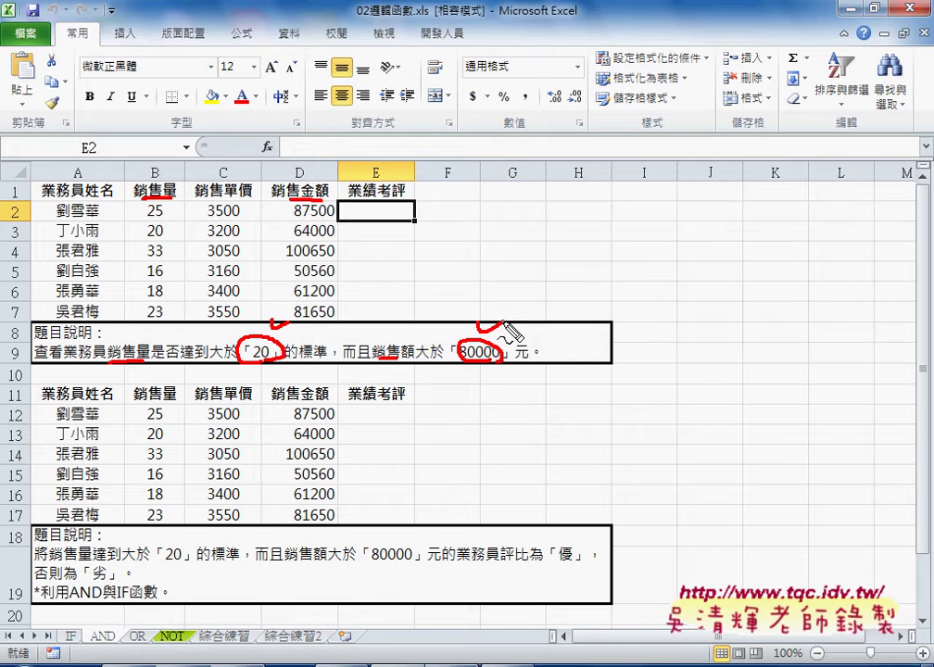
Step: Cancel any pending cell edit so E2 is ready for a new formula
key("Escape")
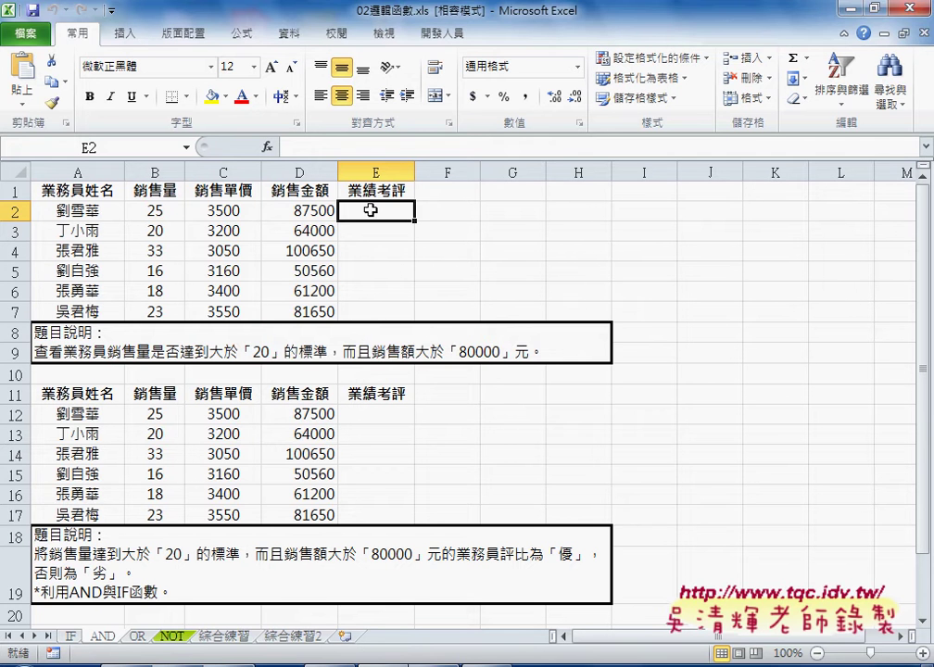
Step: Insert an IF function into E2 and move its Function Arguments dialog clear of the table
left_click(267, 148)
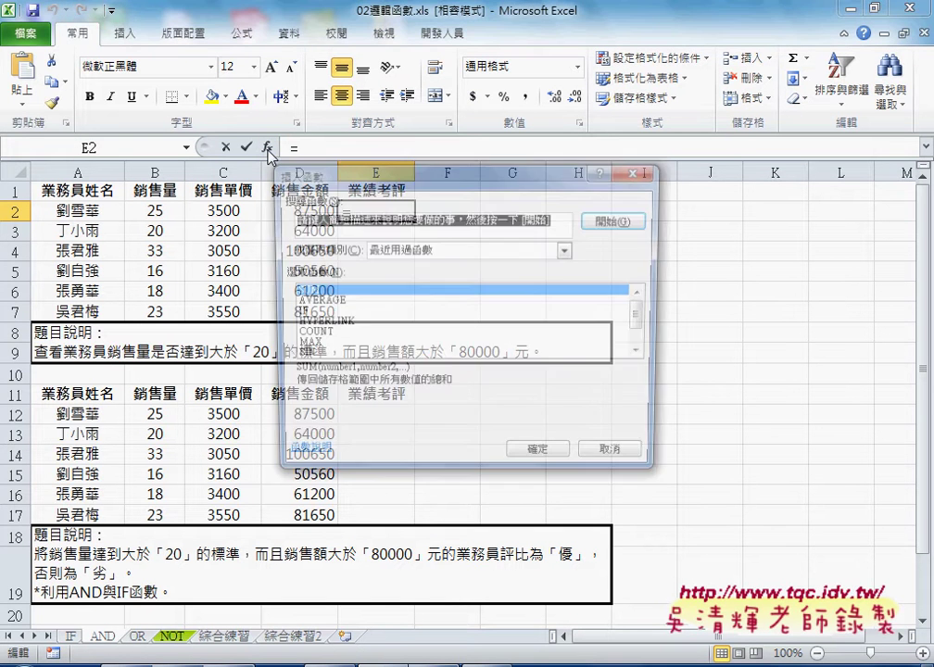
left_click(306, 313)
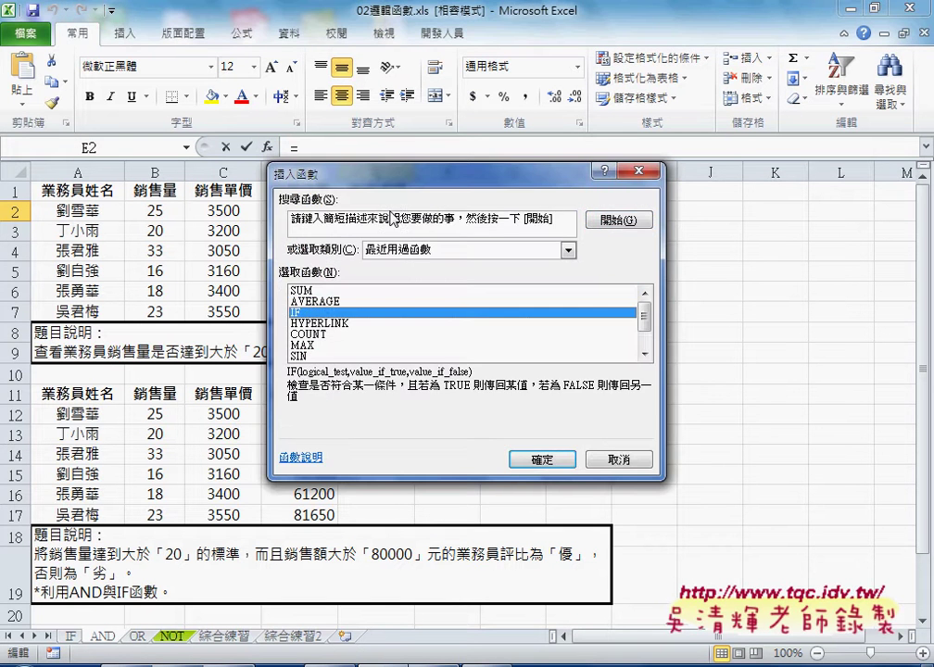
left_click_drag(311, 174, 552, 183)
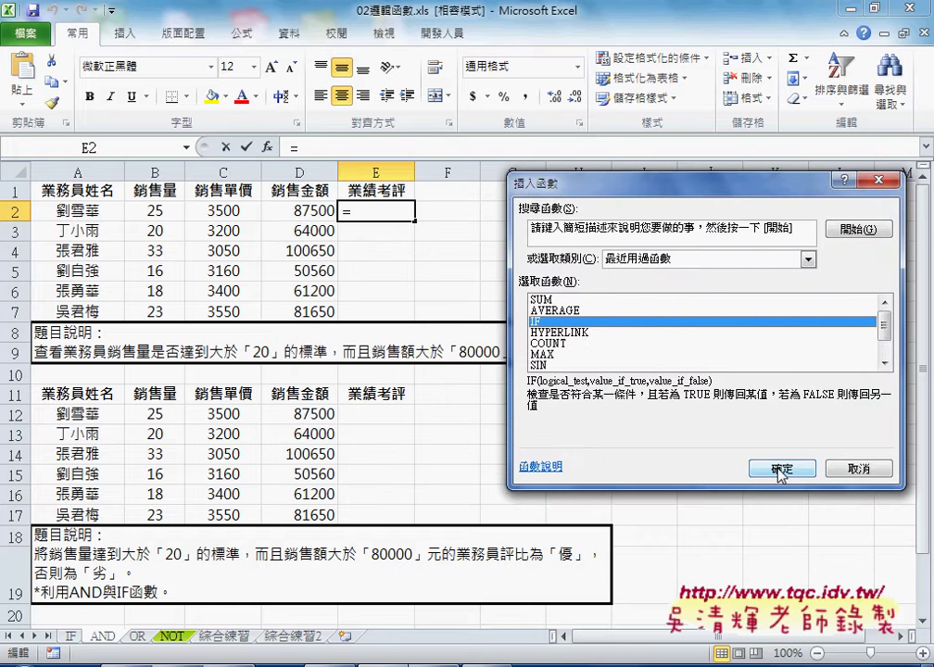
left_click(782, 469)
left_click_drag(607, 231, 649, 196)
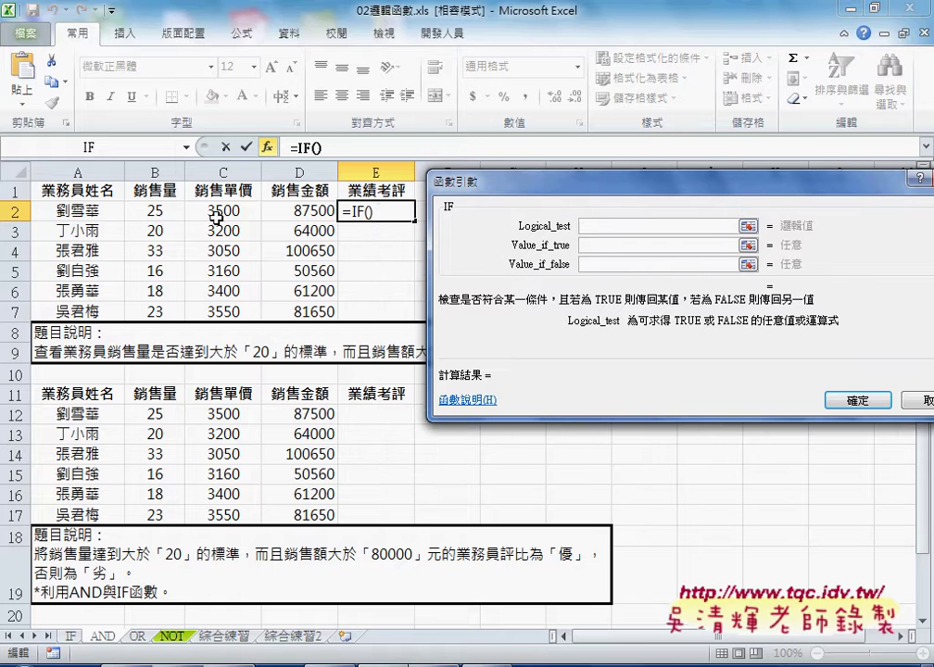
Step: Fill IF's Logical_test with B2>20
left_click(164, 213)
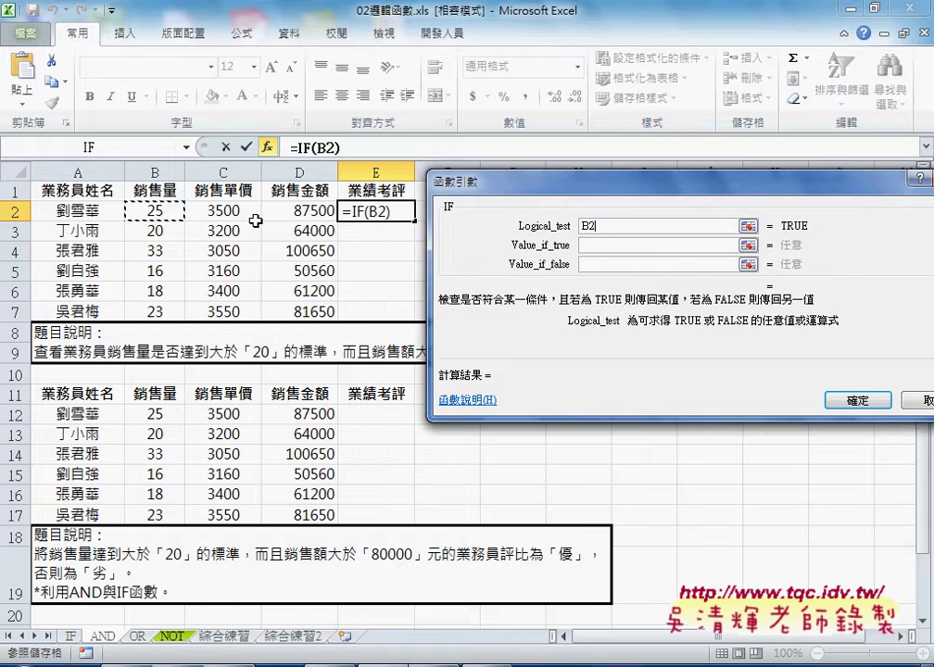
type(">")
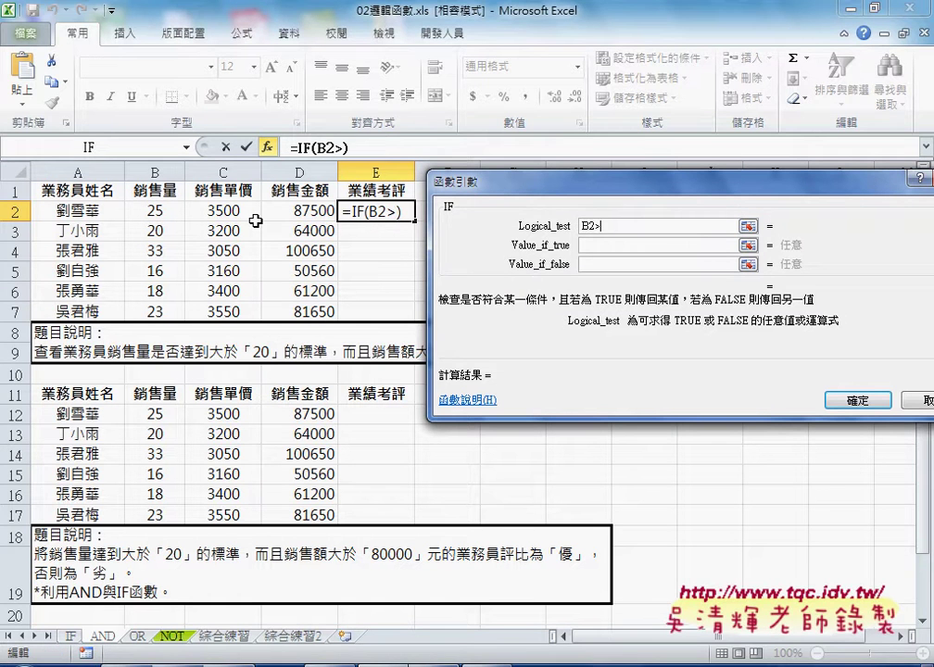
type("20")
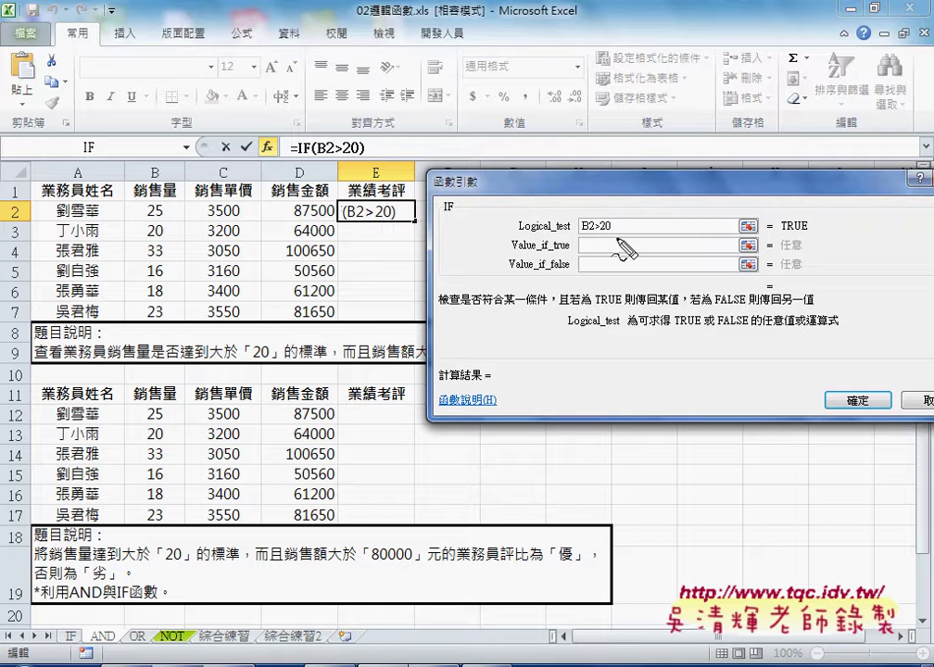
mouse_move(614, 214)
left_mouse_down()
mouse_move(577, 223)
mouse_move(625, 246)
left_mouse_up()
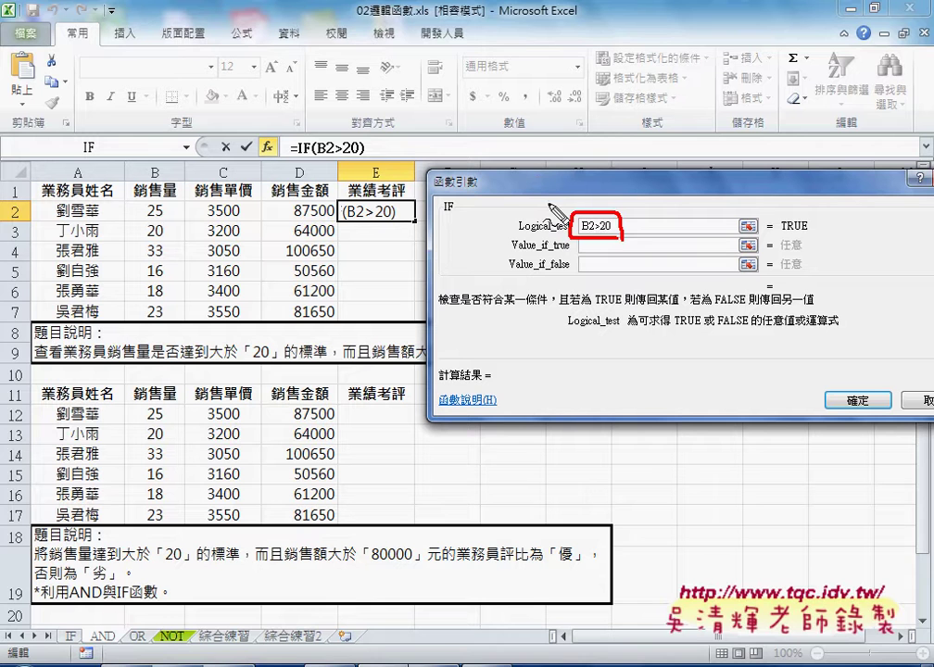
key("Escape")
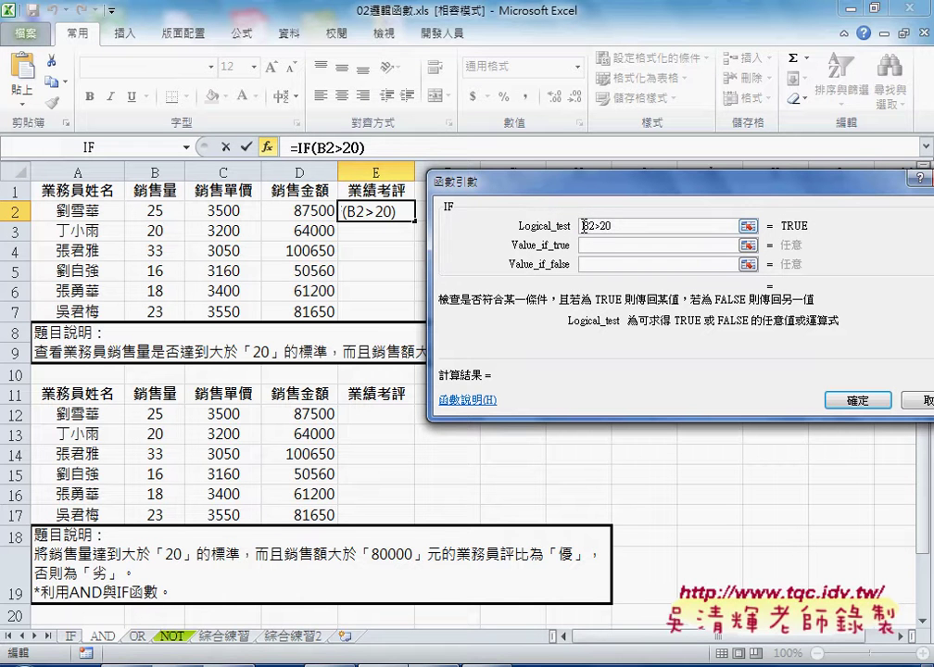
Step: Type and(B2>20,D2>80000) as the IF condition, then delete it to leave IF() empty
type("a")
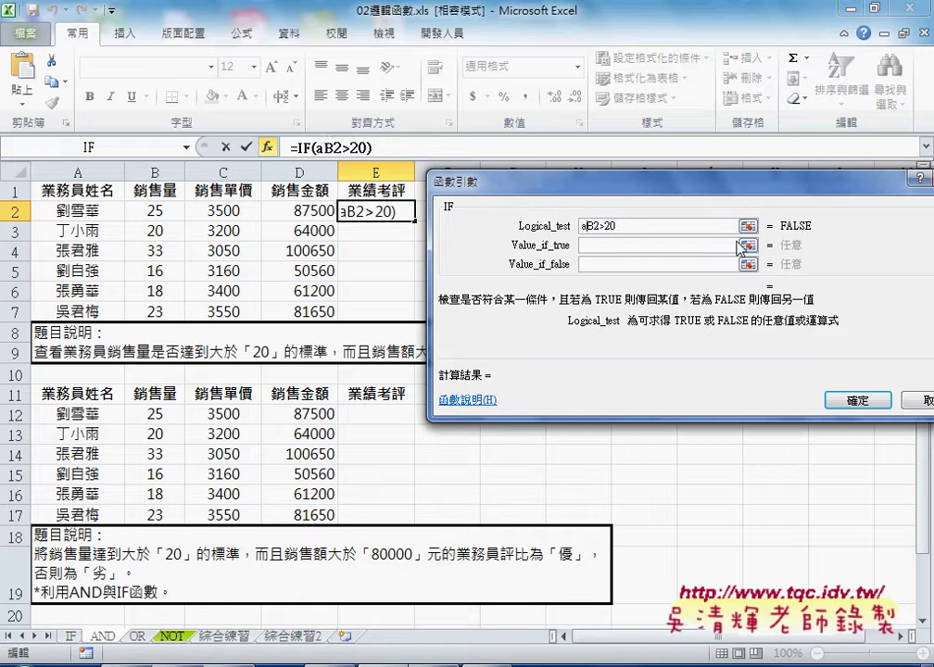
type("nd")
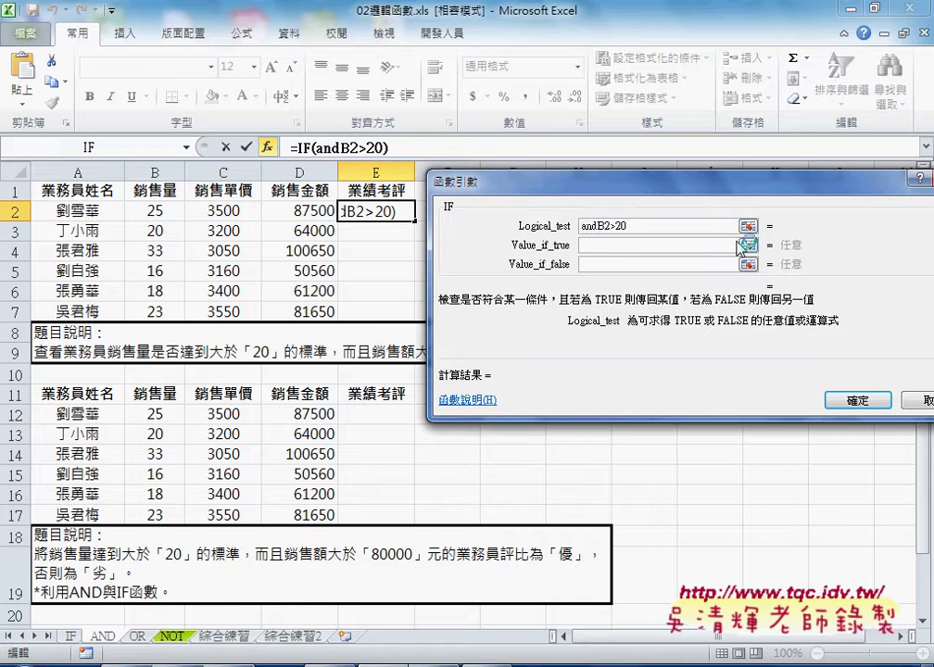
type("(")
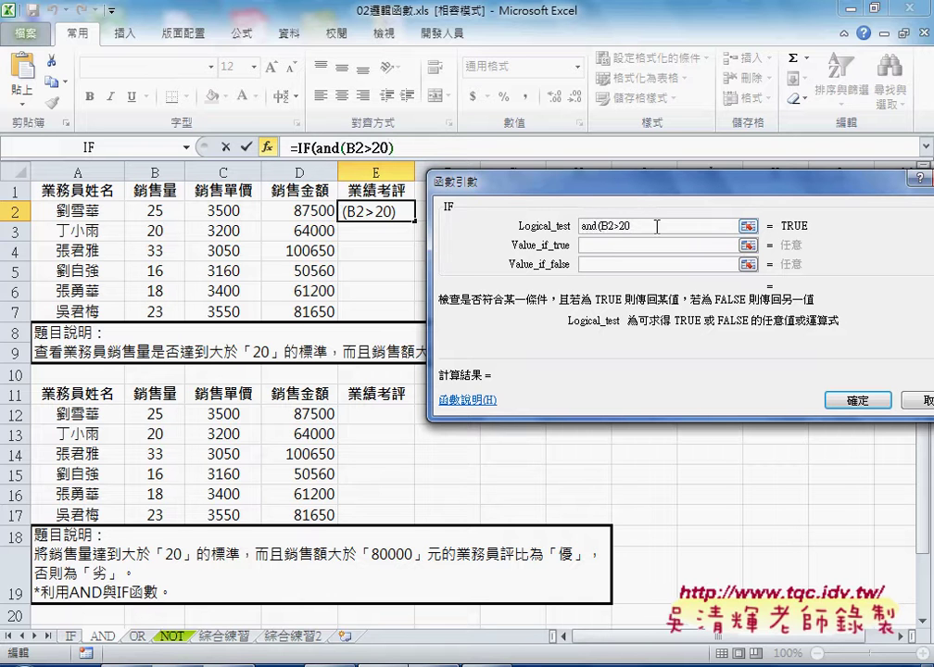
left_click(665, 225)
type(",")
left_click(312, 212)
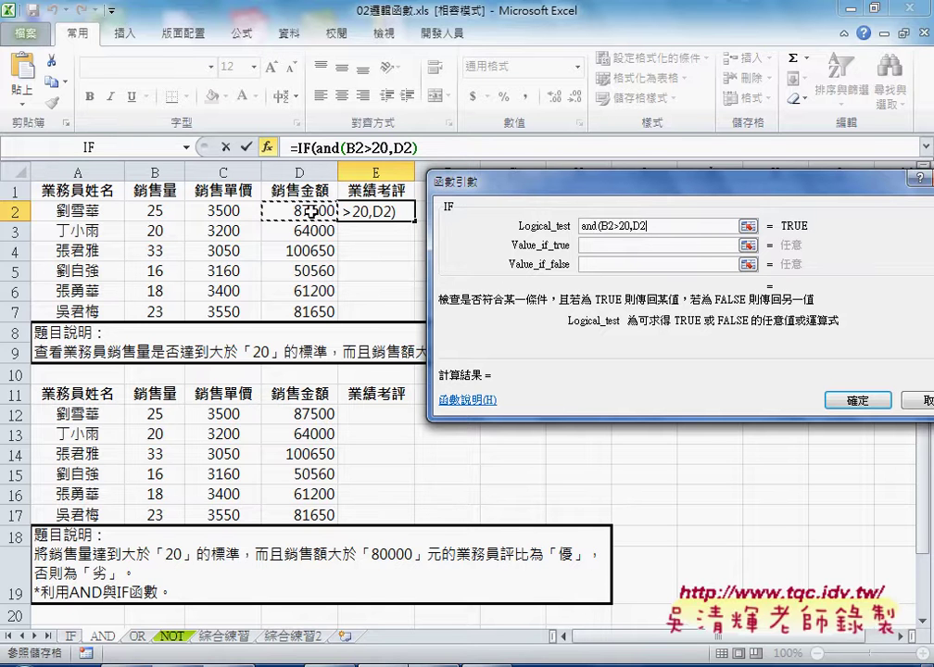
type(">")
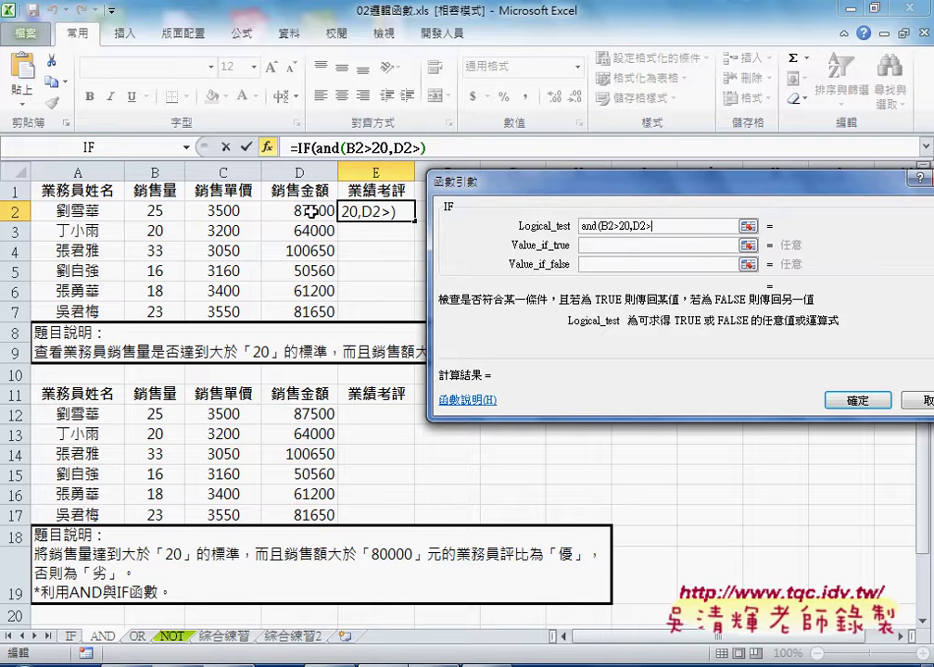
type("8000")
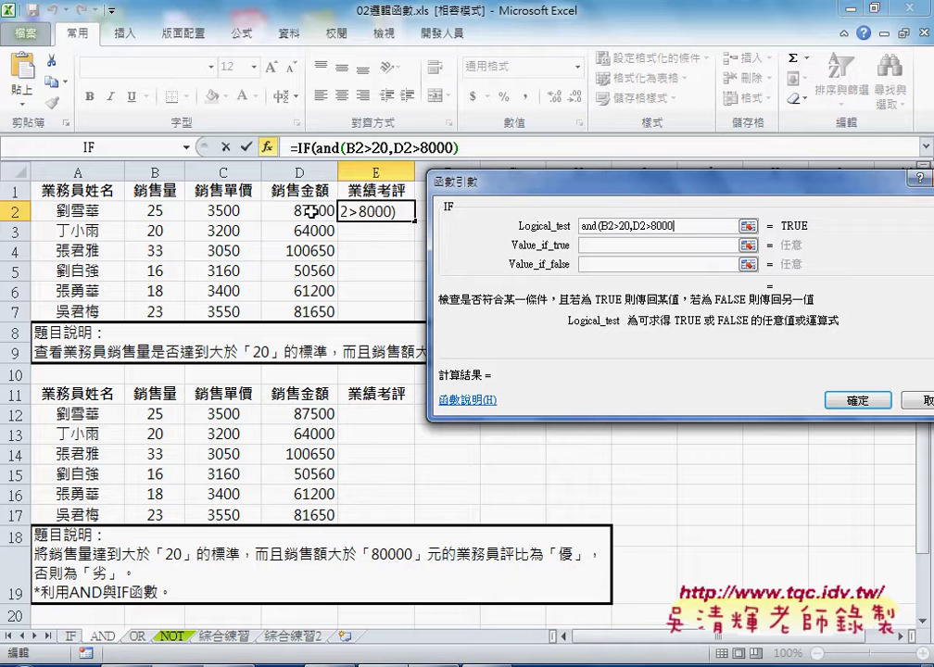
type("0")
type(")")
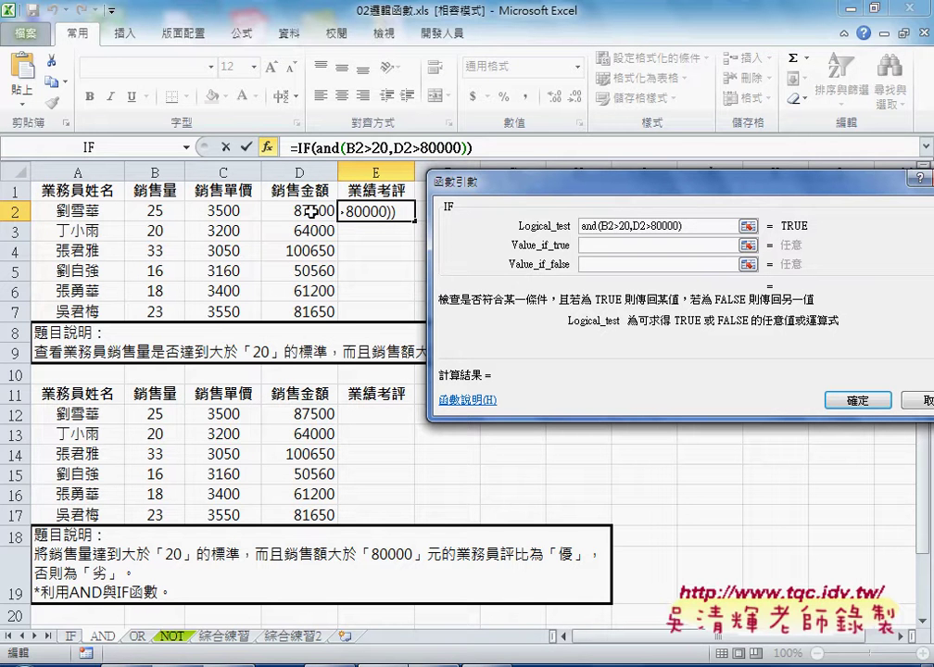
type(",")
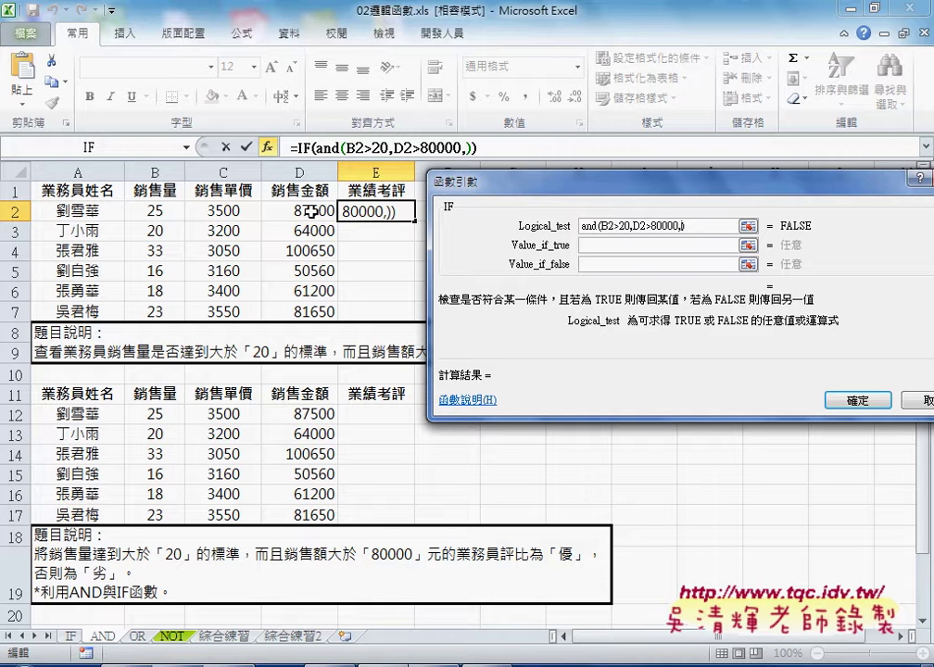
key("BackSpace")
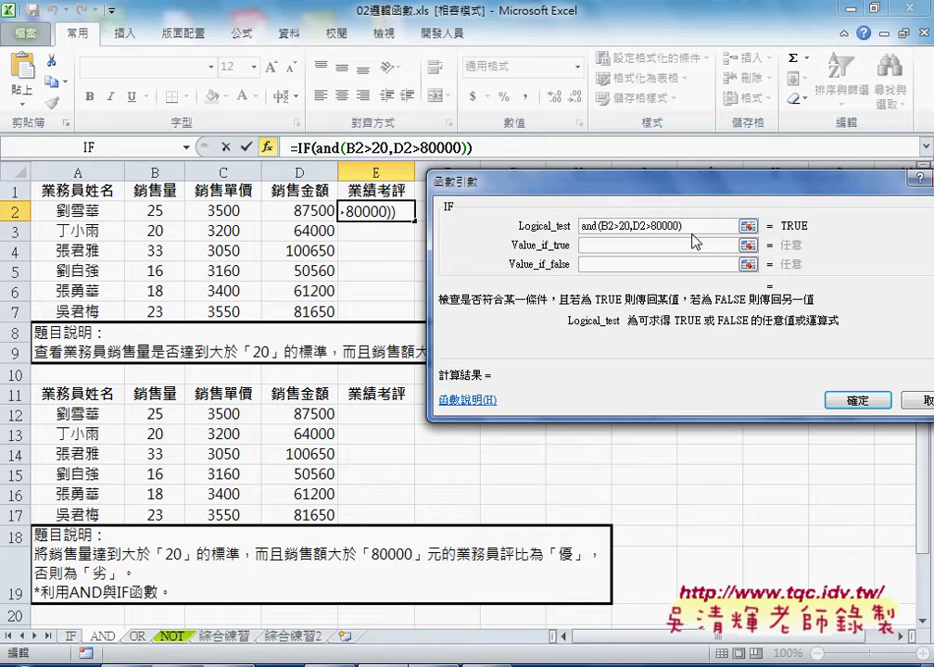
left_click(549, 227)
key("BackSpace")
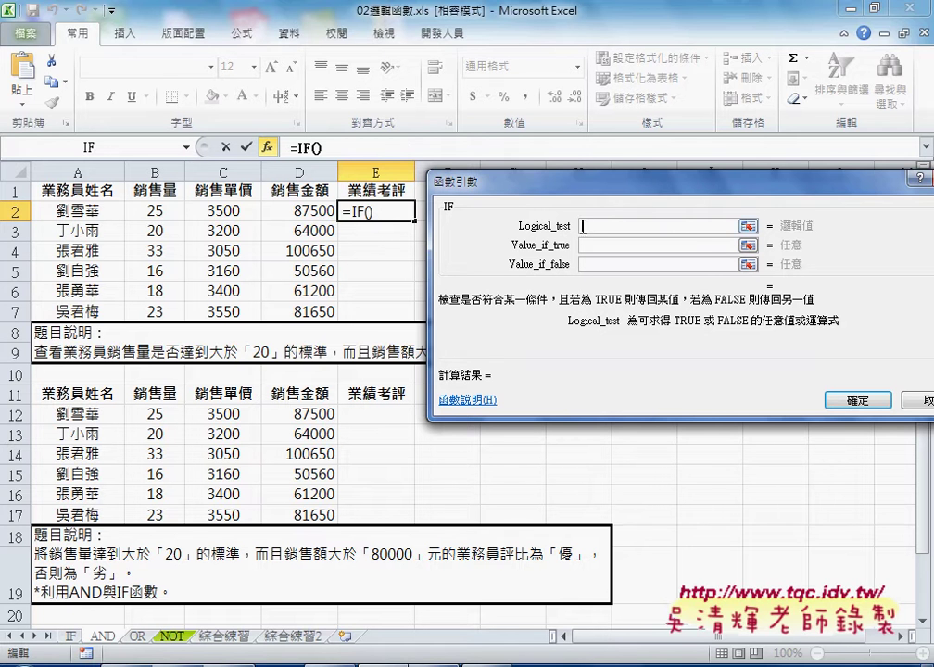
Step: Nest AND from the Logical category as IF's condition via More Functions
left_click(187, 148)
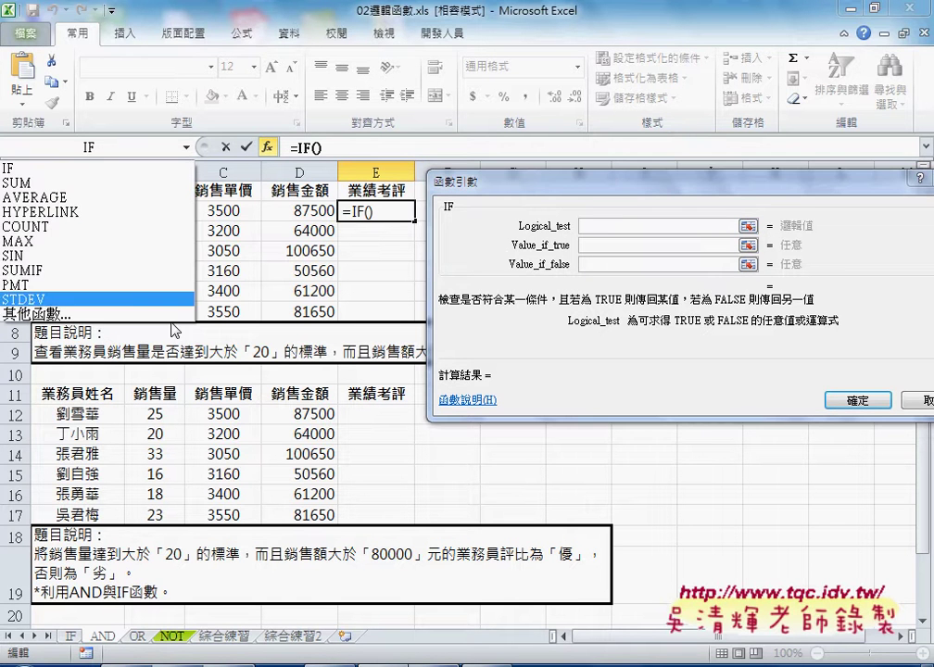
left_click(37, 315)
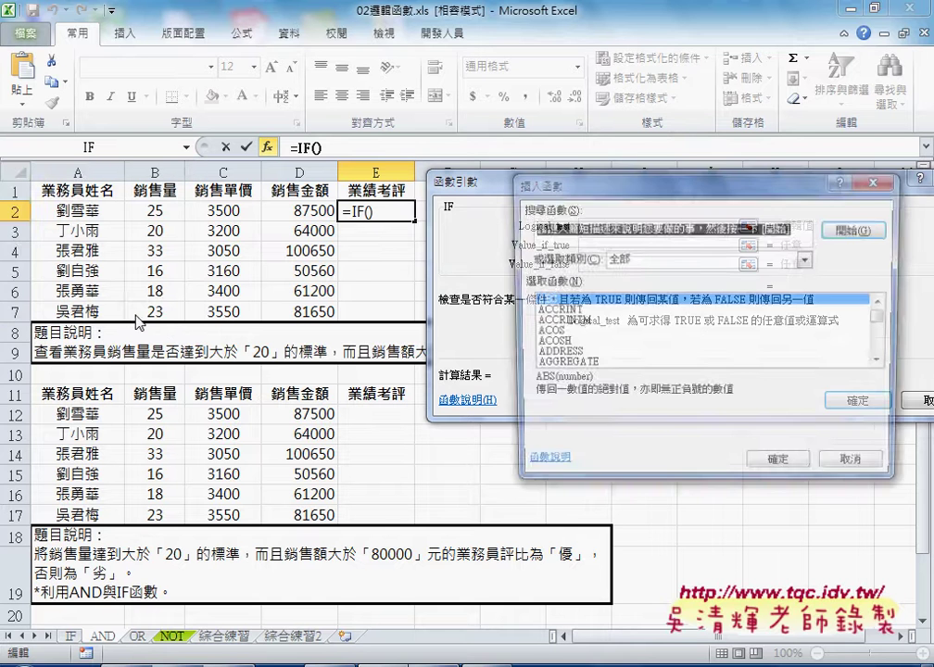
left_click_drag(590, 190, 191, 140)
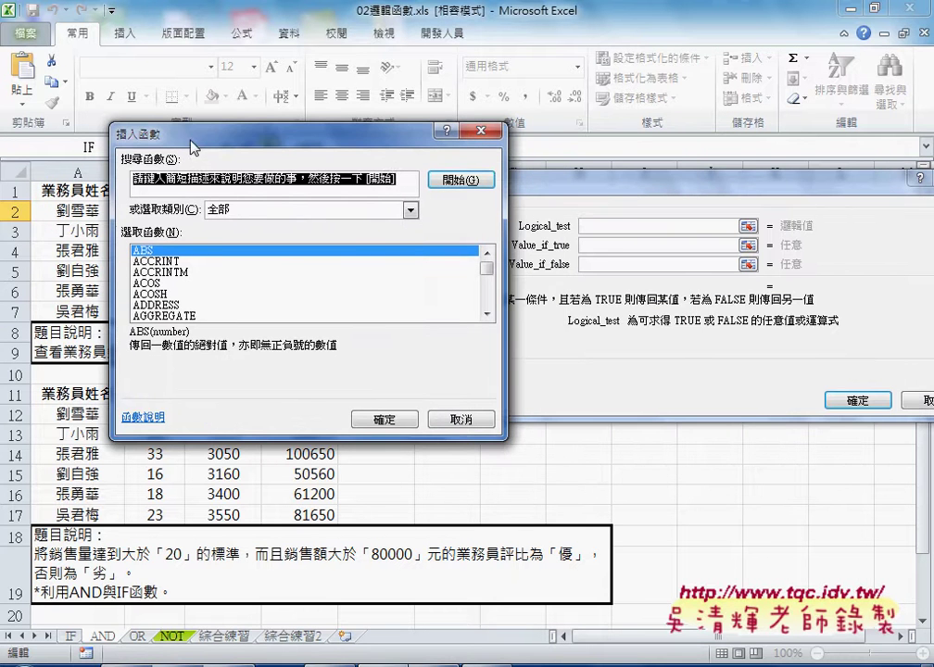
left_click(303, 211)
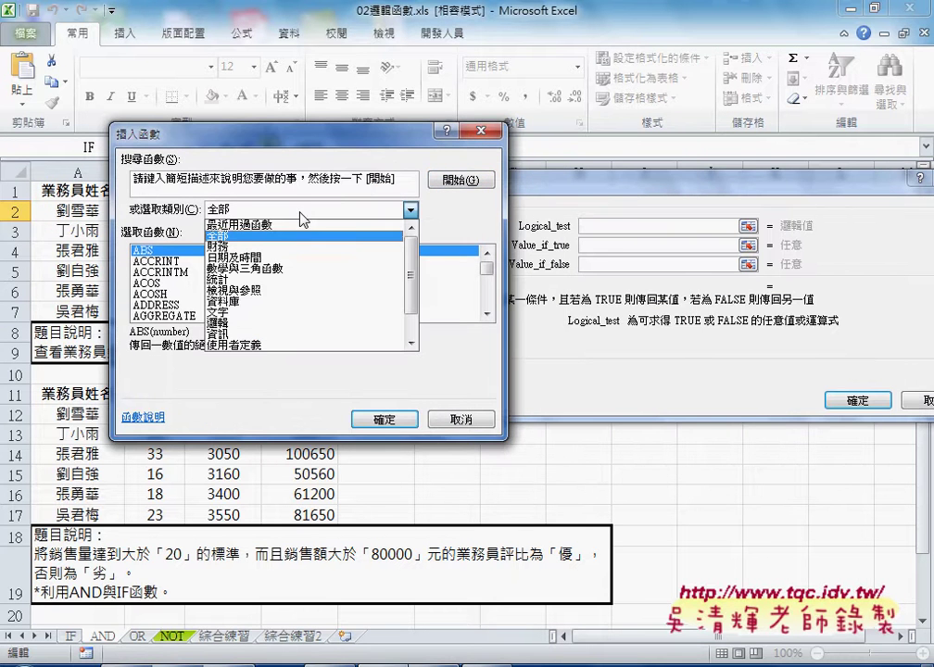
left_click(299, 323)
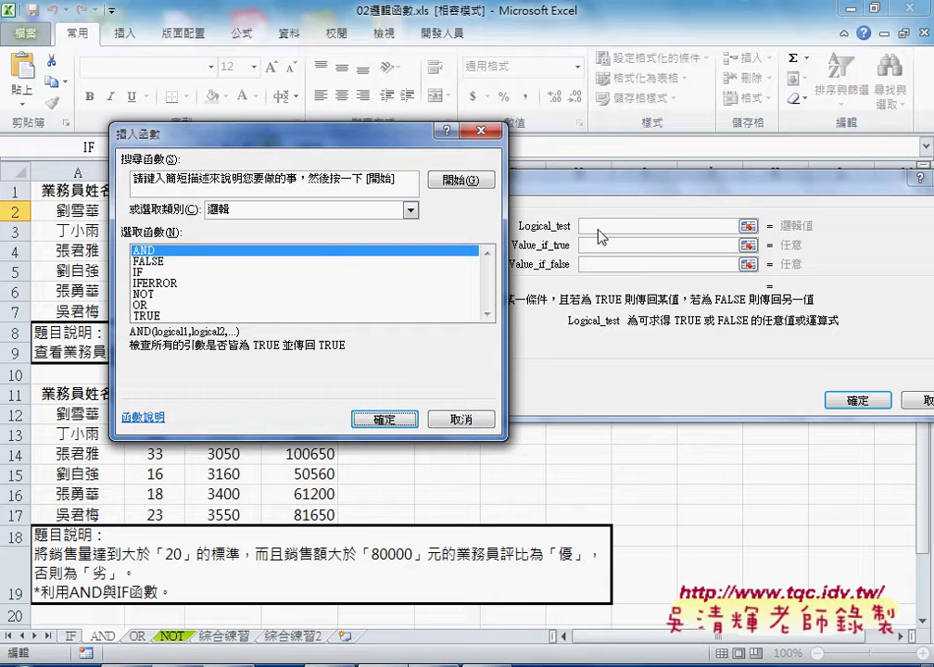
left_click(382, 420)
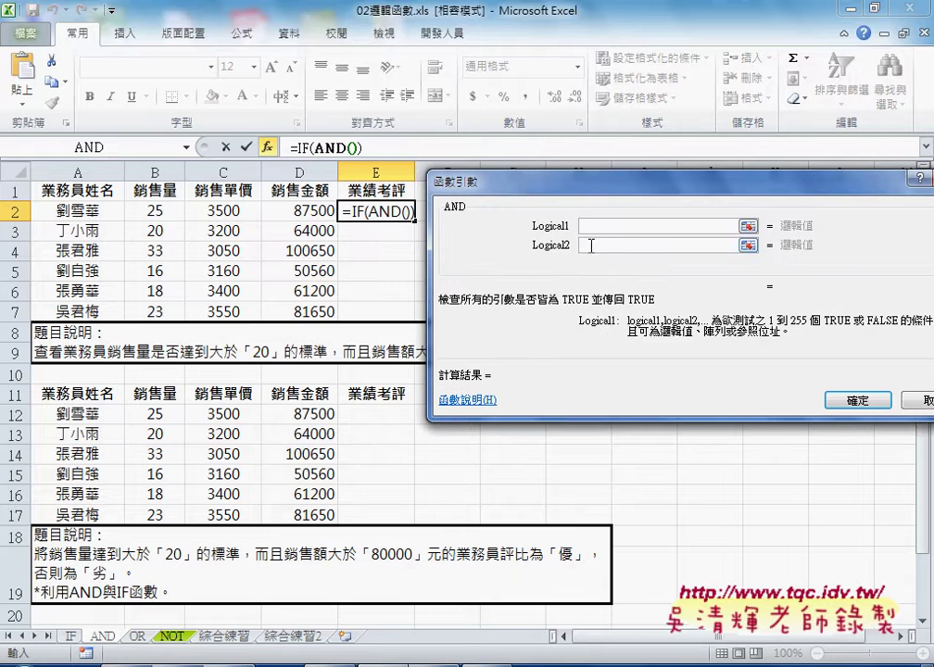
Step: Set AND's Logical1 to B2>20 and Logical2 to D2>80000
left_click(153, 212)
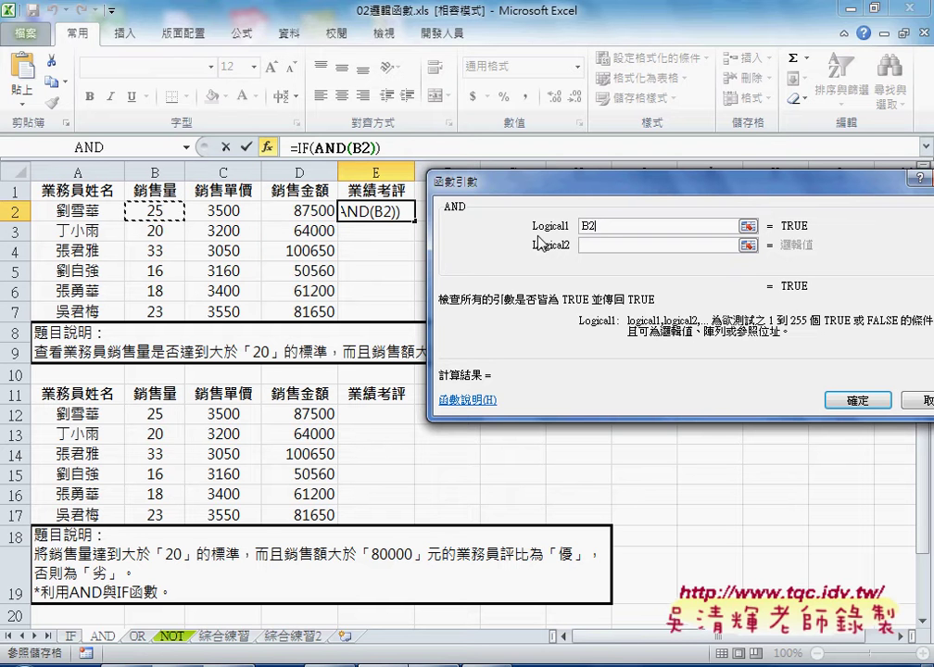
type(">")
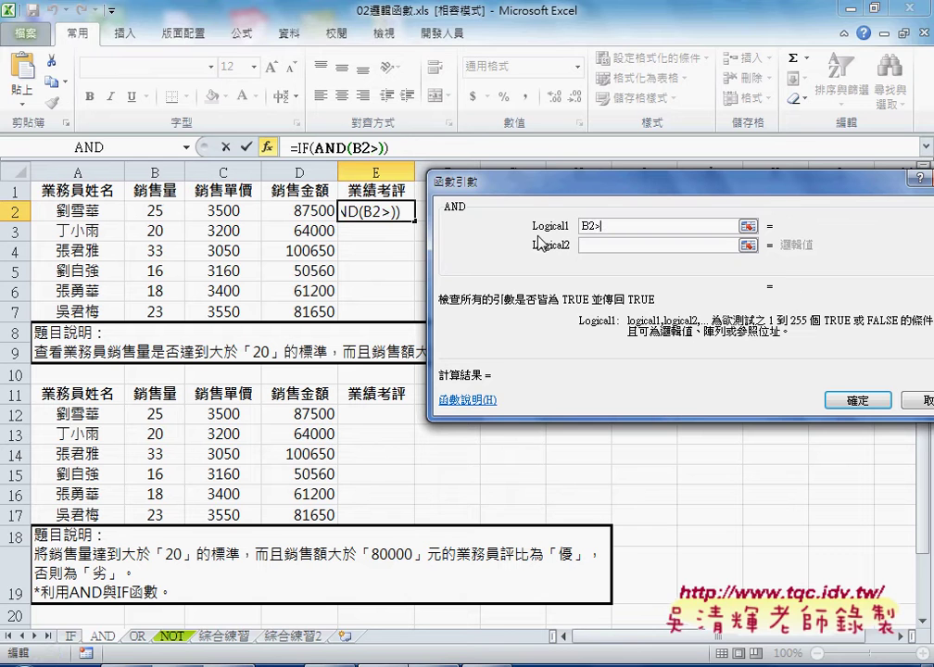
type("20")
key("Tab")
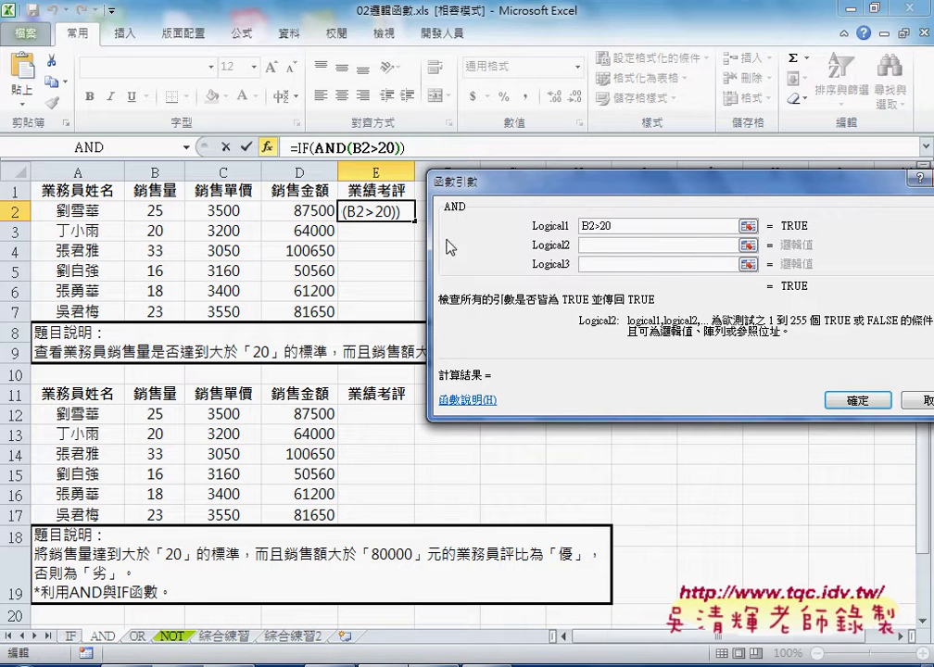
left_click(314, 216)
type(">")
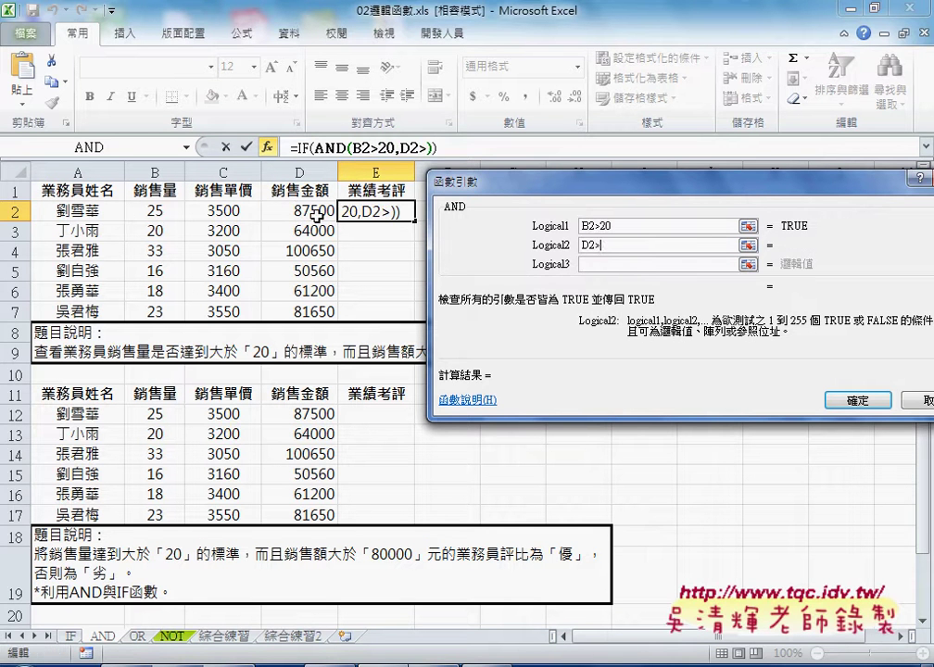
type("8")
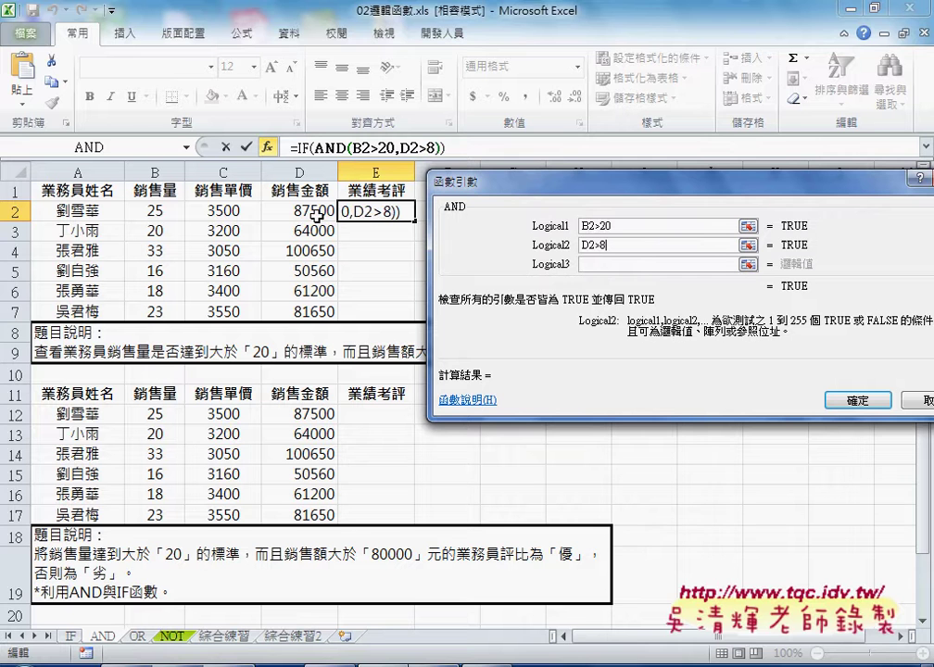
type("0000")
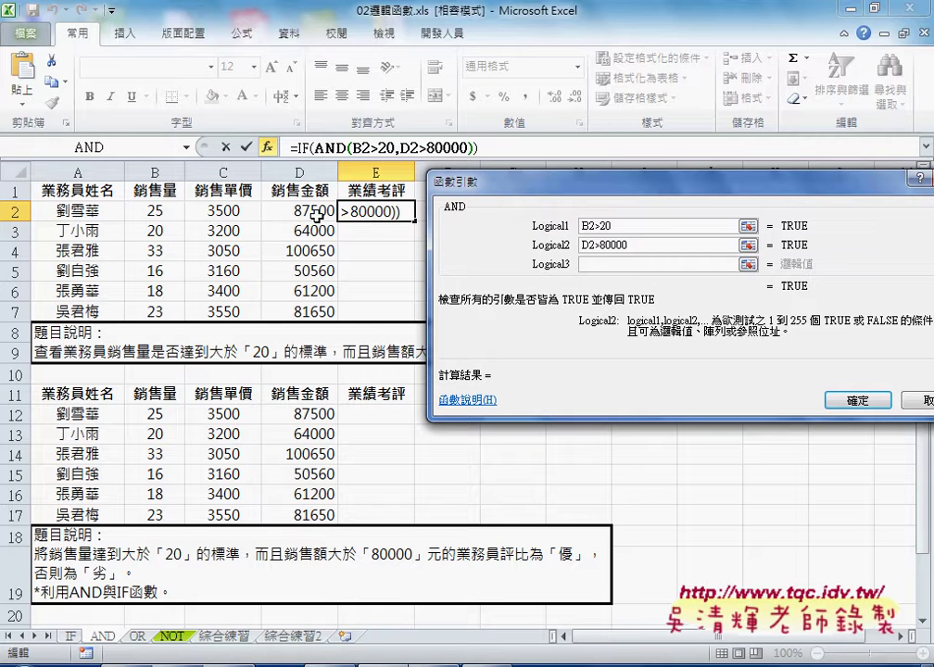
left_click_drag(759, 188, 692, 185)
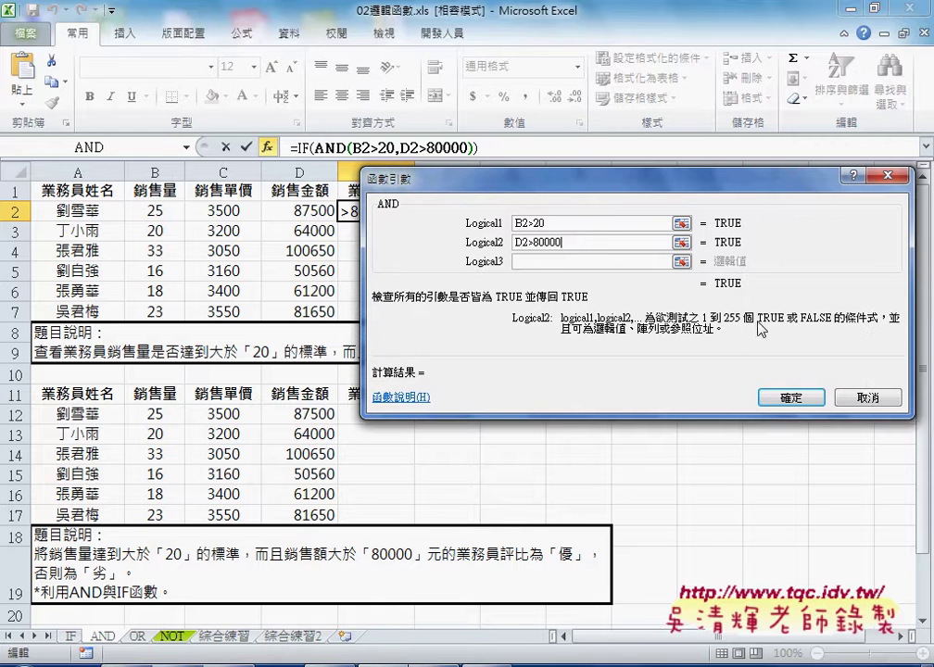
Step: Confirm the AND arguments and dismiss Excel's formula-error warning
left_click(807, 405)
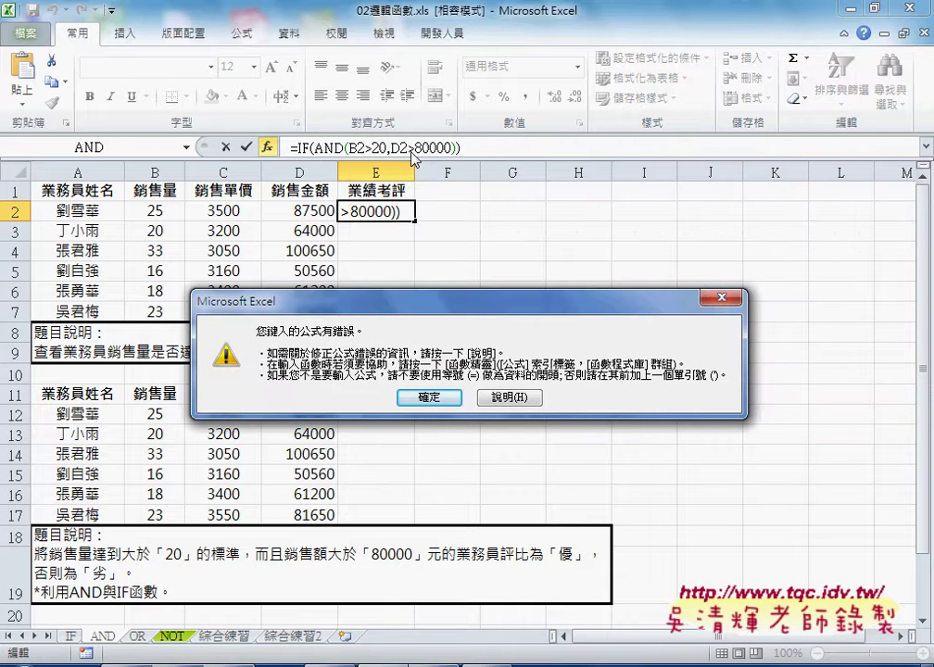
left_click(434, 397)
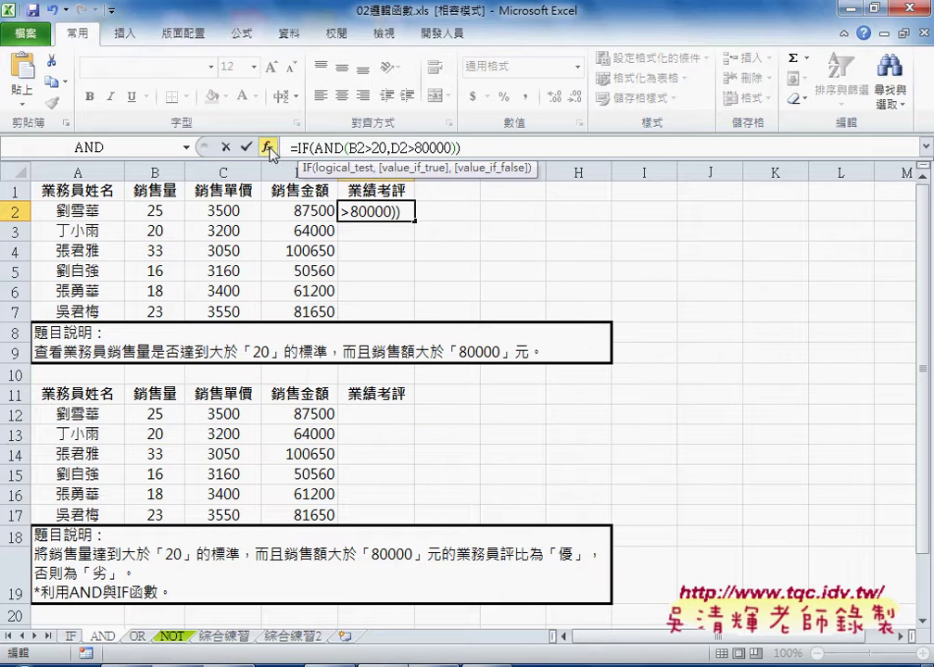
Step: Give IF the results "優" if true and "劣" if false, then fill E2 down to E7
left_click(268, 148)
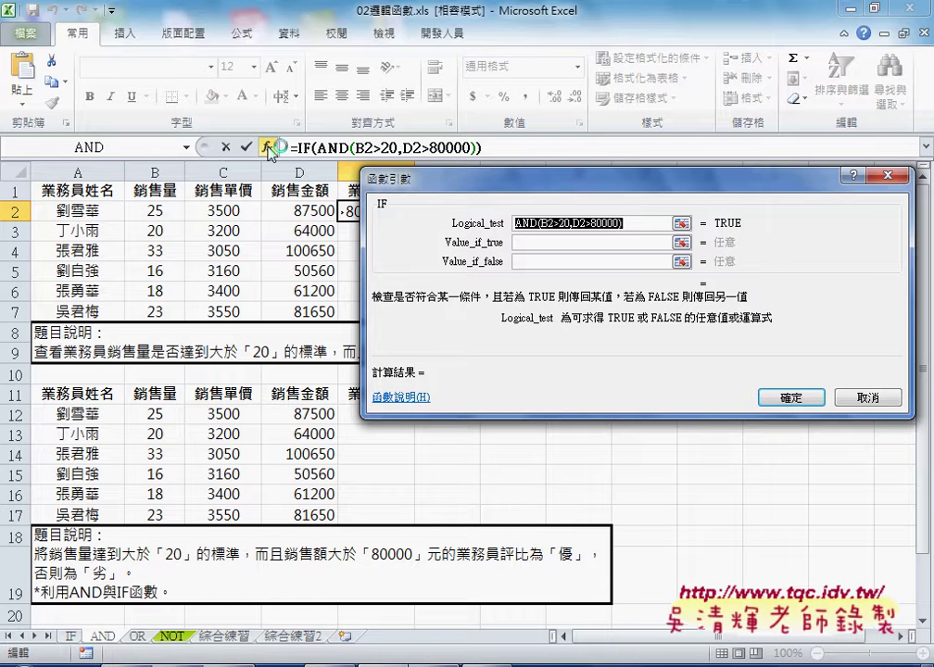
left_click(564, 246)
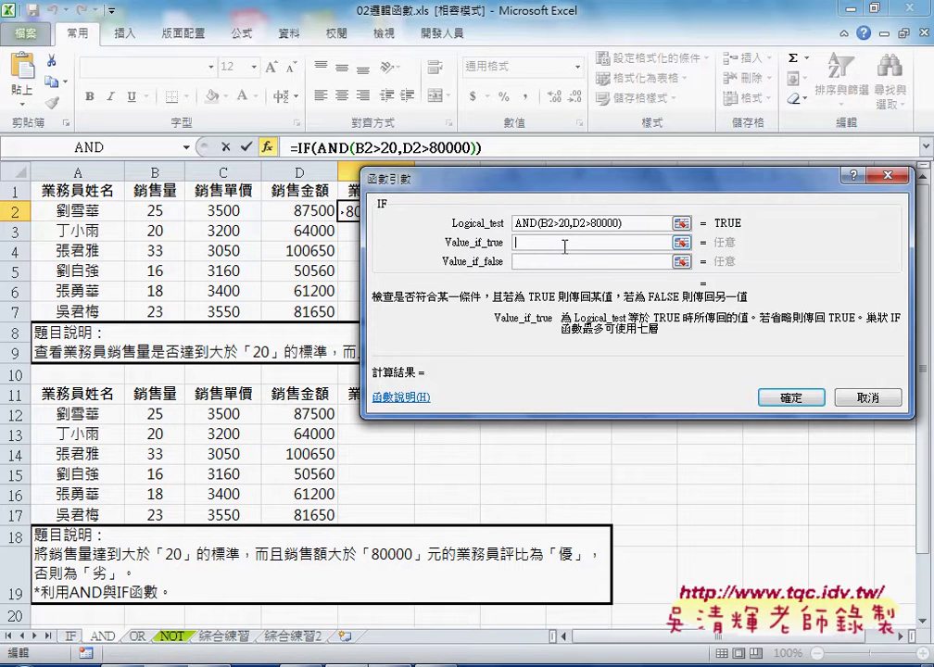
type("de")
key("BackSpace")
key("BackSpace")
type("優")
key("Tab")
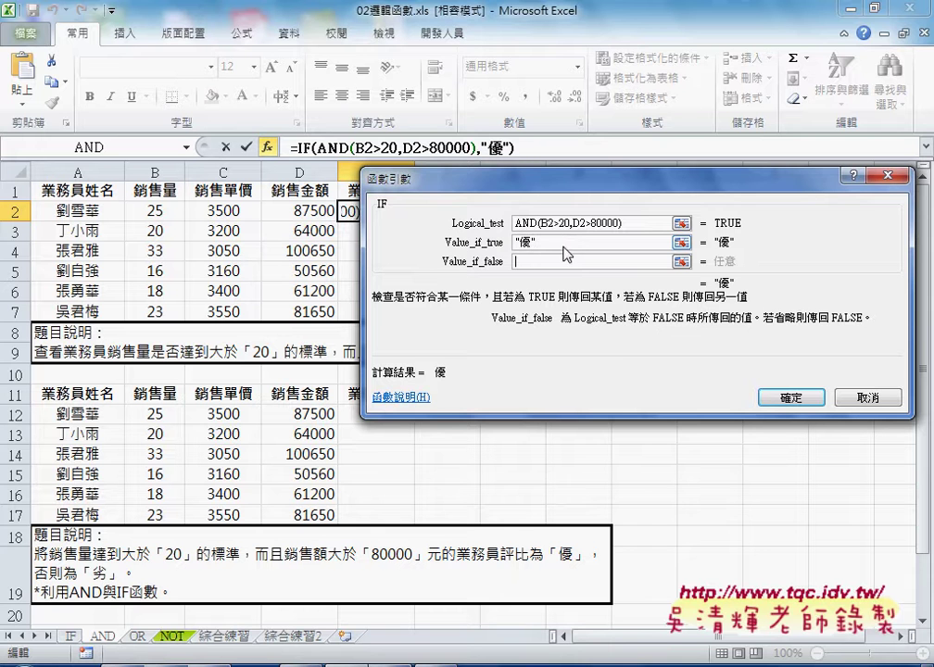
type("列")
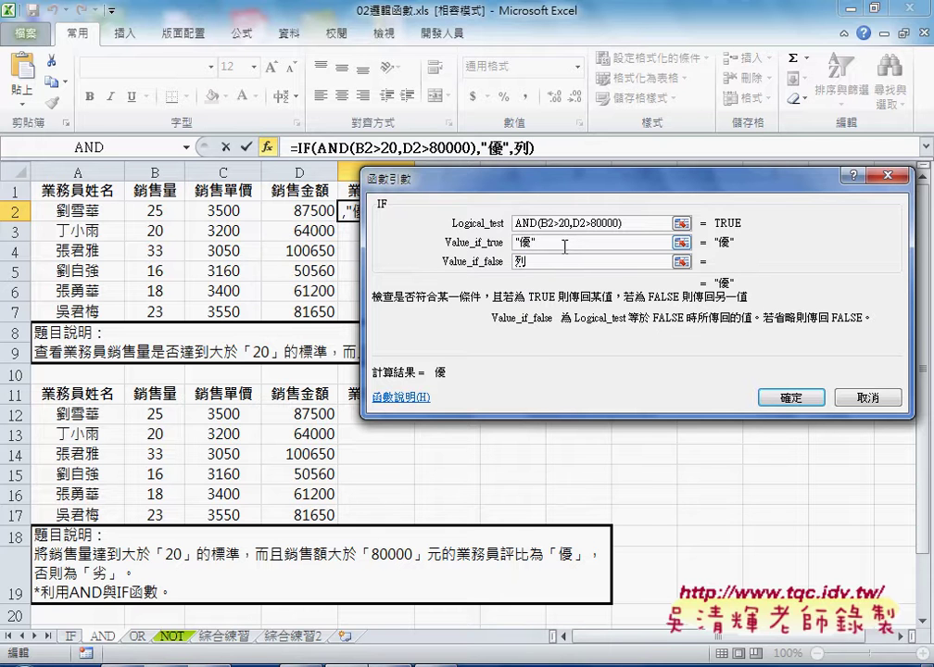
key("Down")
key("Down")
key("Down")
key("Down")
key("Down")
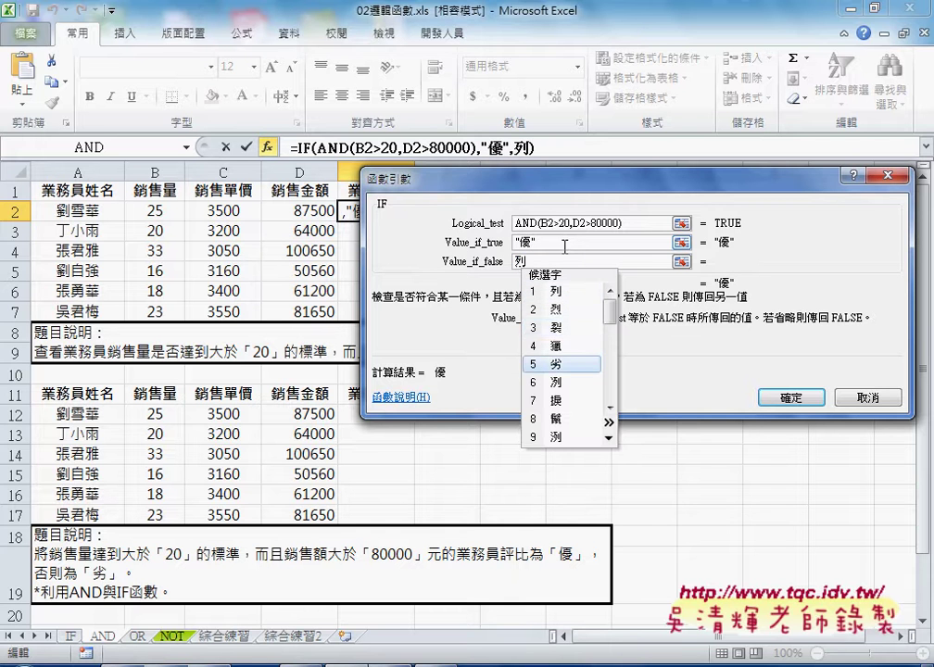
key("Return")
left_click(564, 247)
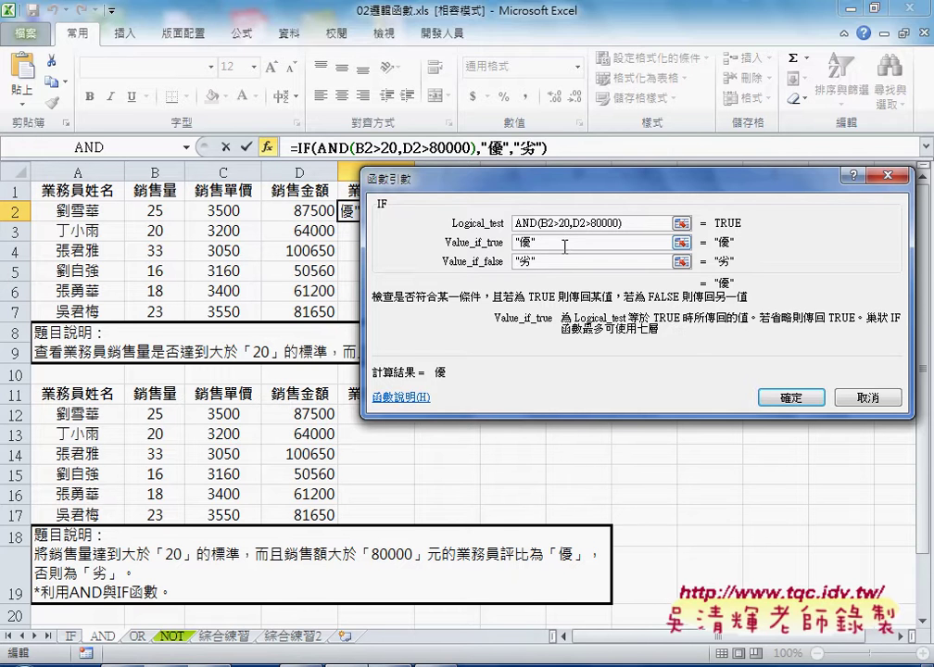
left_click(795, 399)
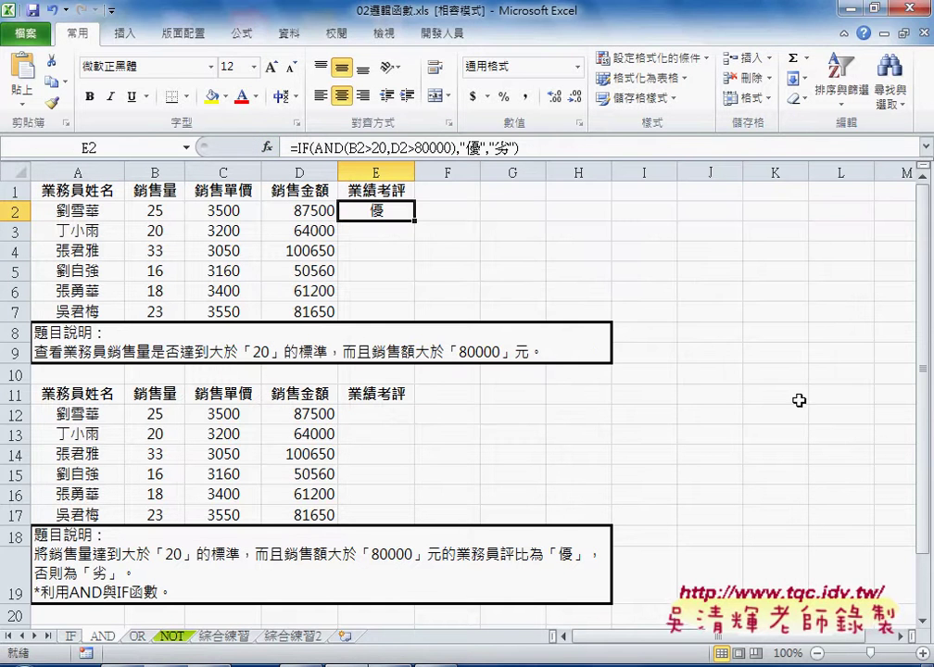
left_click_drag(415, 221, 419, 316)
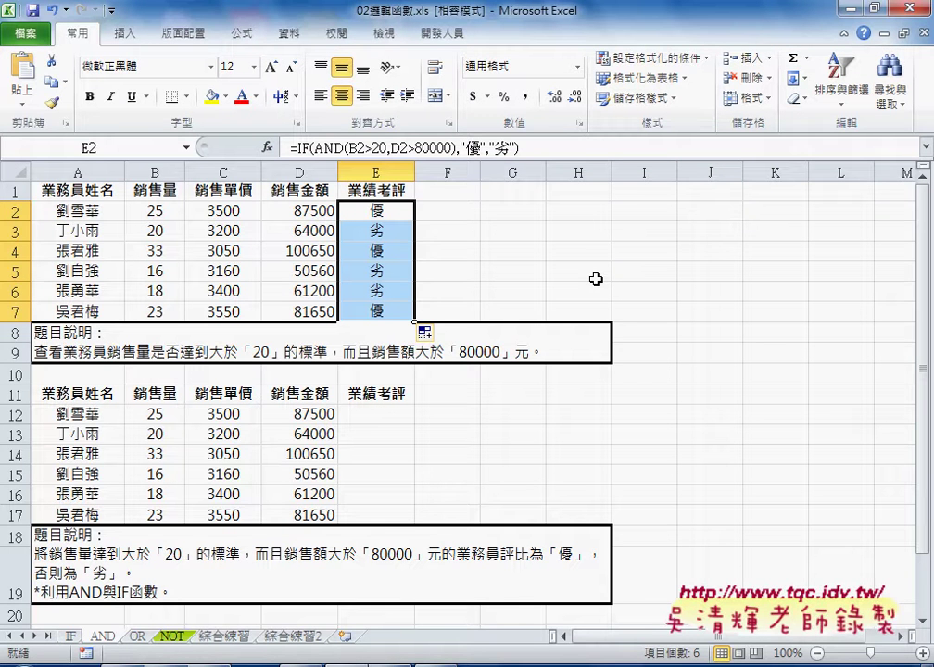
Step: Type the headers VBA in F1 and 自訂函數 in G1
left_click(466, 192)
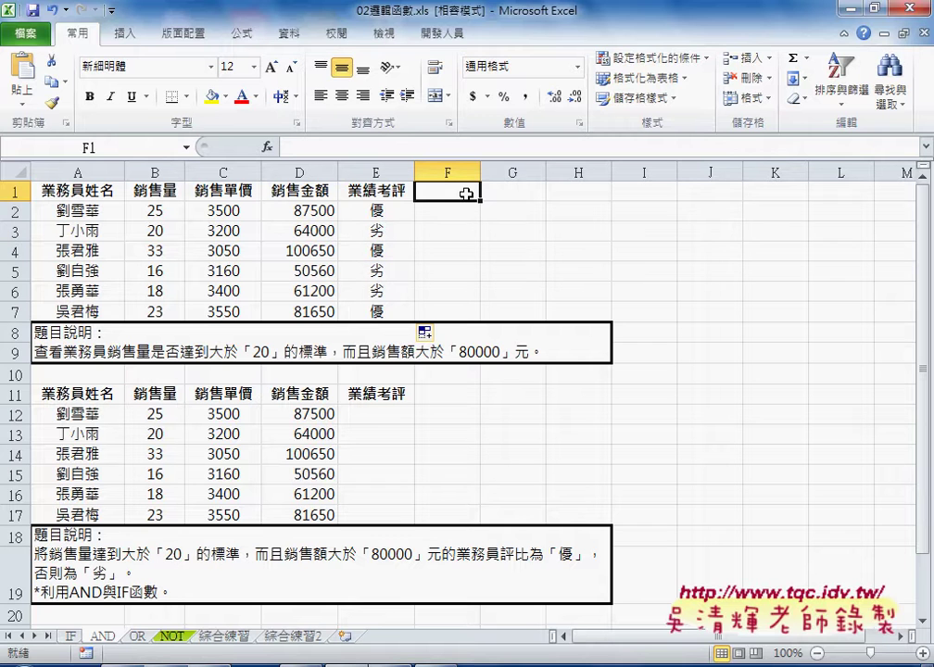
type("VBA")
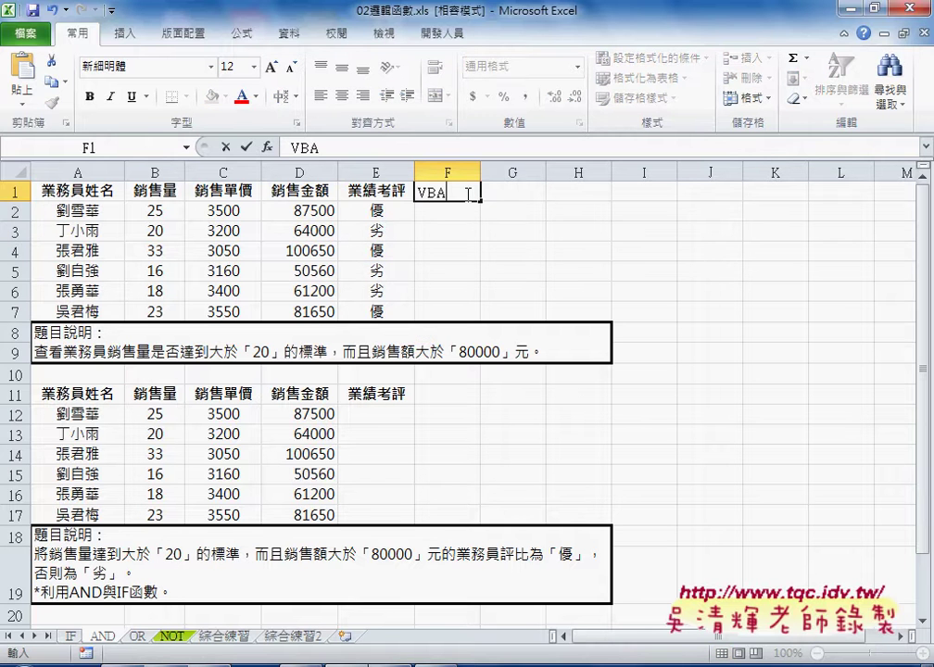
left_click(529, 188)
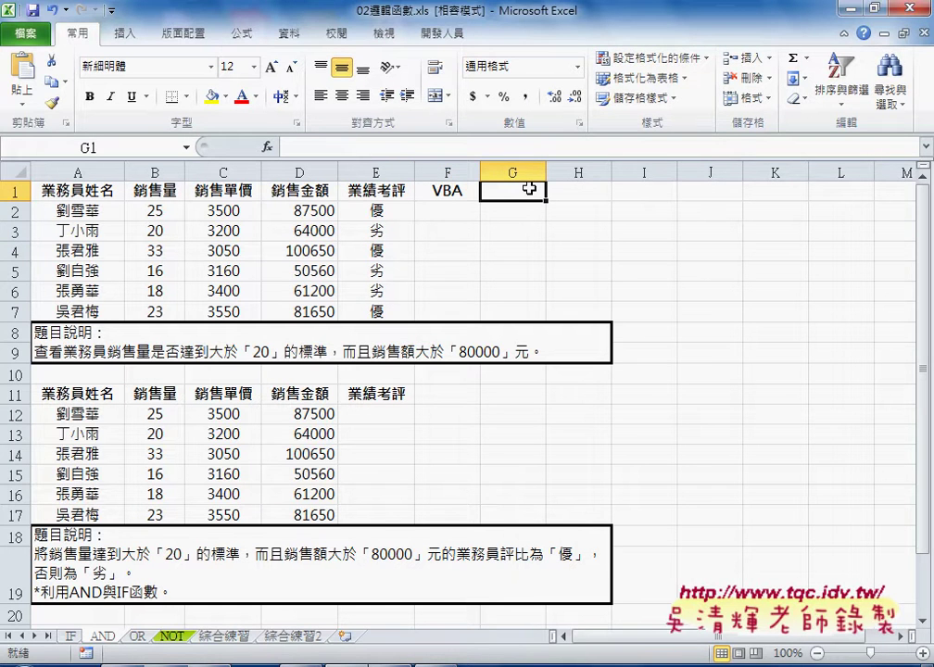
type("自")
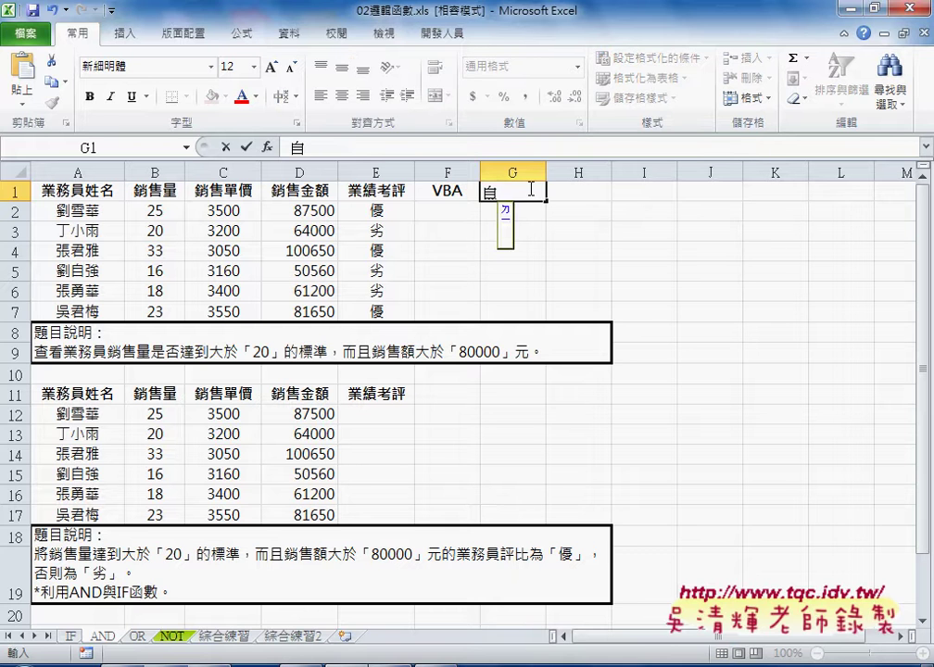
type("訂")
type("韓")
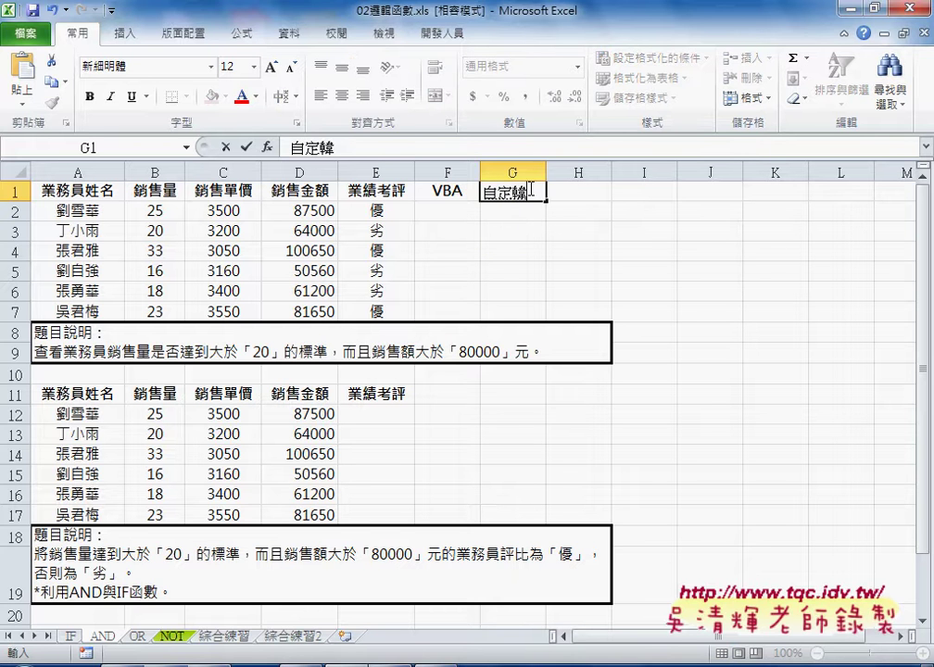
type("數")
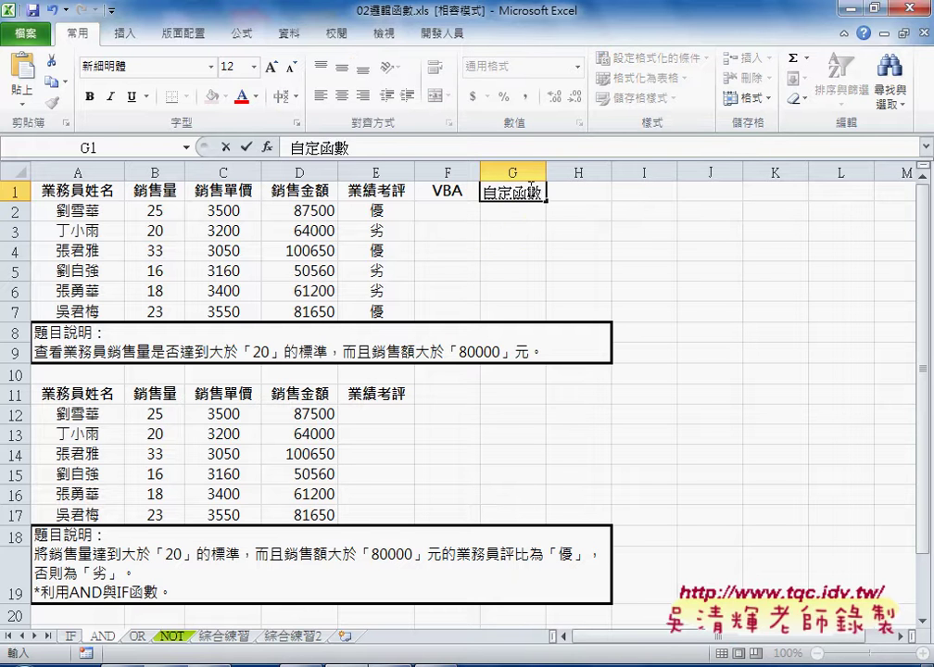
key("Left")
key("Left")
key("Left")
key("Down")
key("Return")
key("Return")
key("Left")
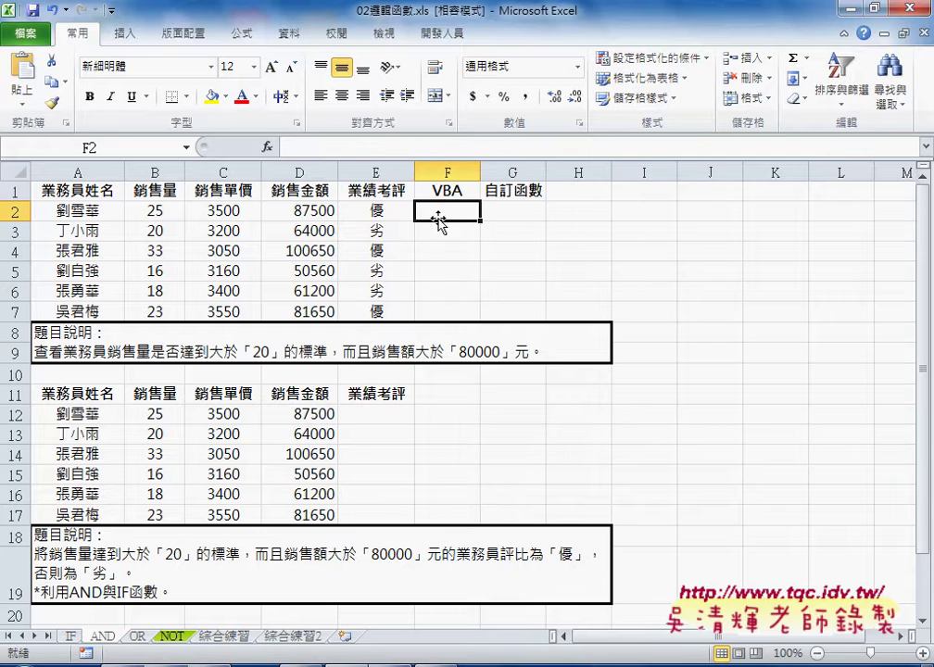
left_click_drag(376, 210, 394, 308)
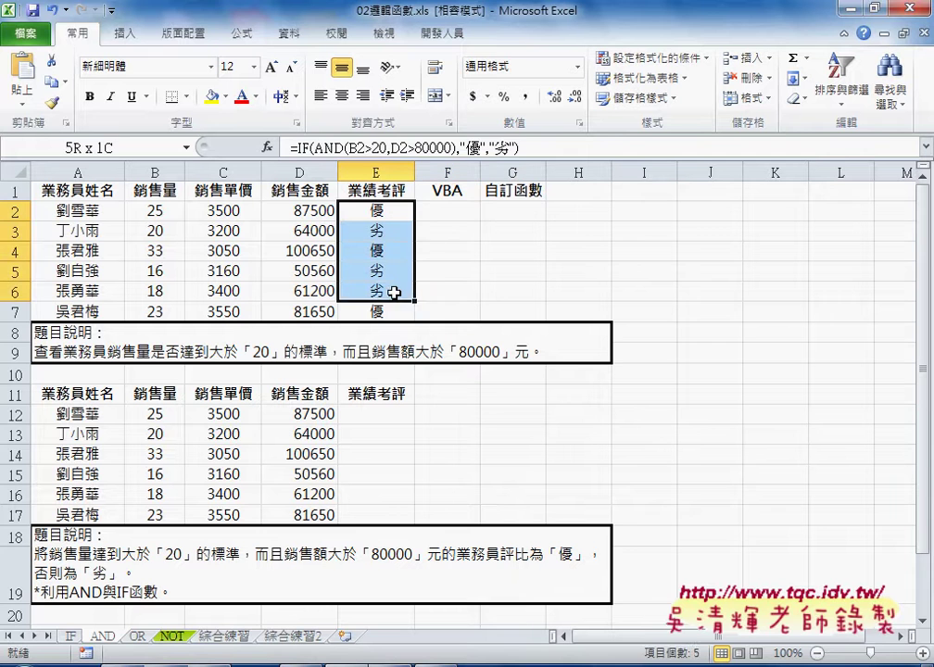
left_click(530, 211)
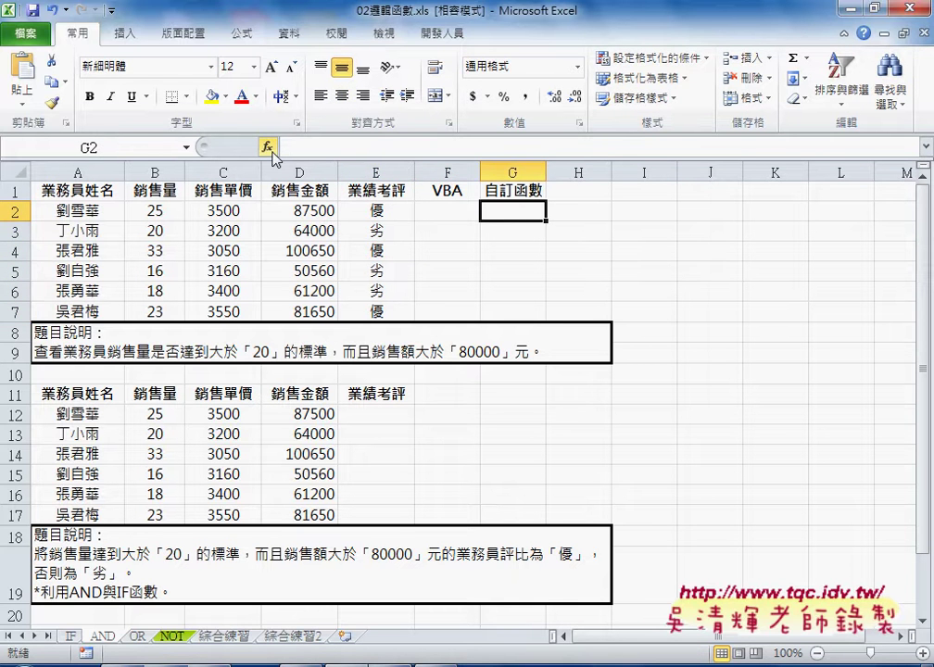
left_click(386, 215)
left_click(435, 212)
left_click(408, 212)
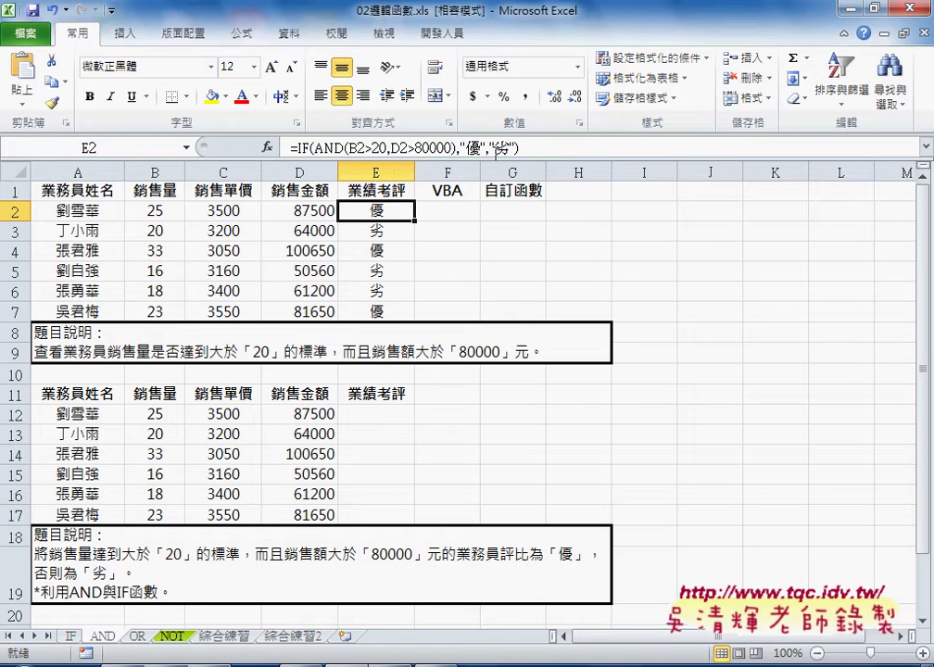